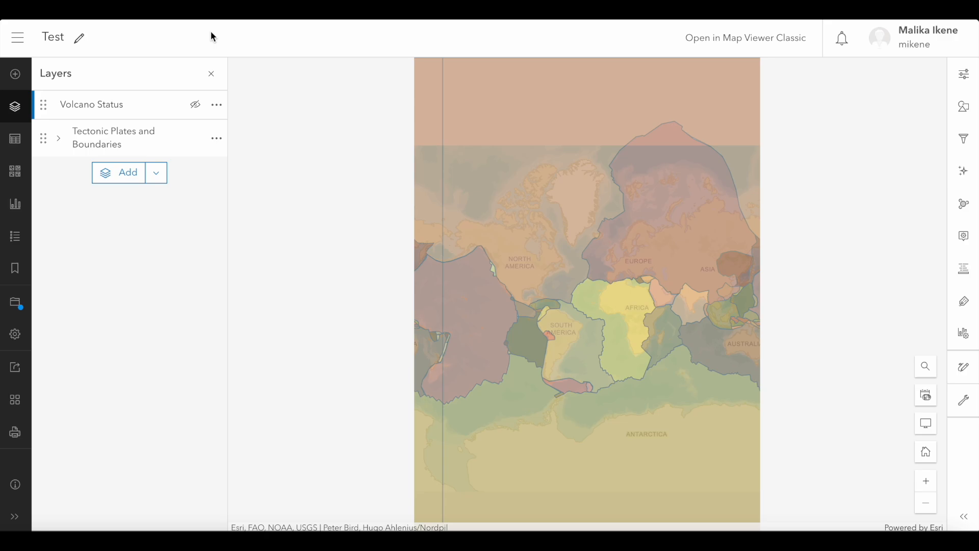
- Open the map's print setup, keep the title Test, and choose the A4 portrait template
click(21, 443)
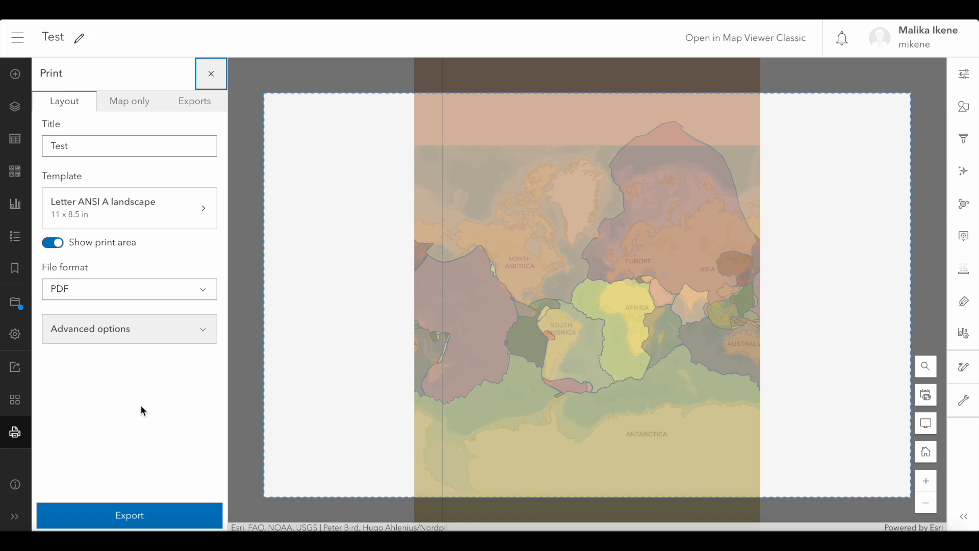
double_click(66, 146)
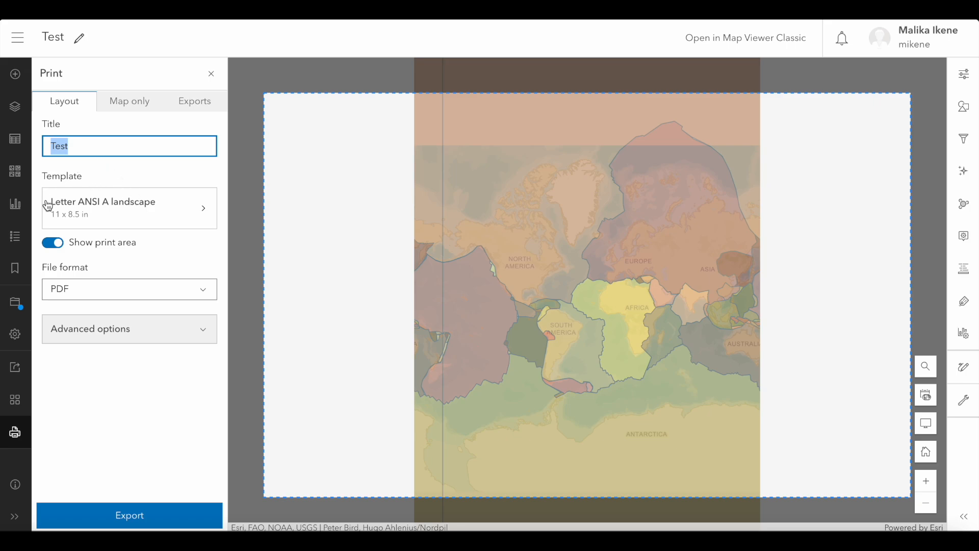
click(112, 212)
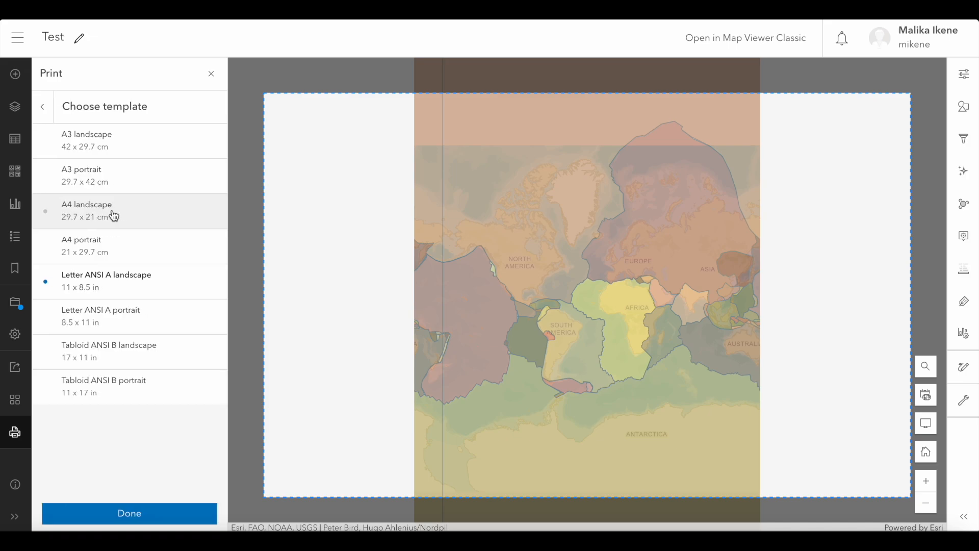
click(185, 251)
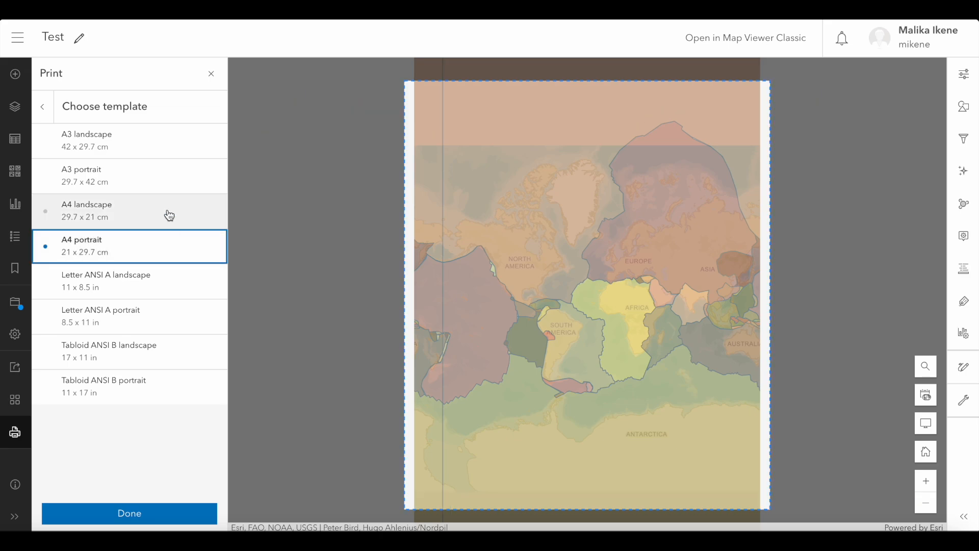
click(46, 109)
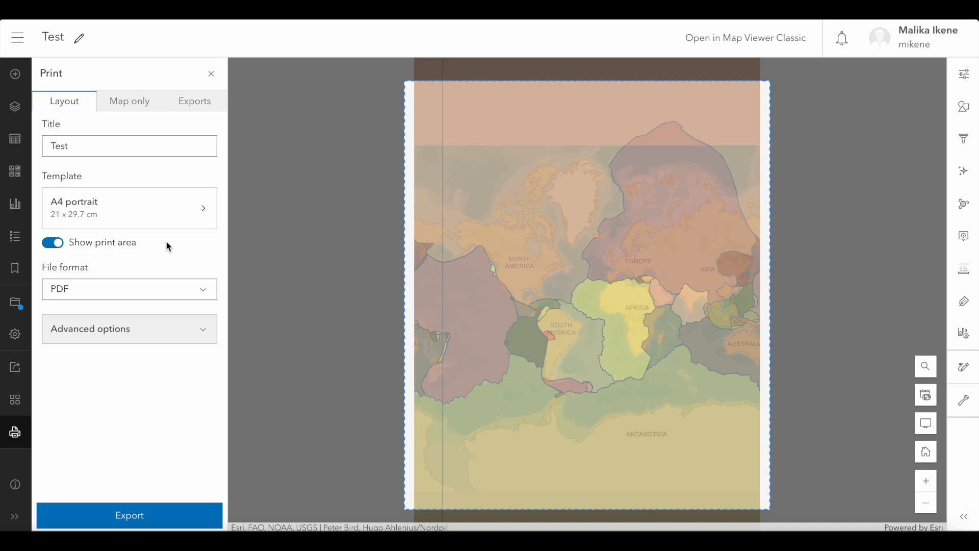
- Hide the print area outline on the map and show it again
click(57, 245)
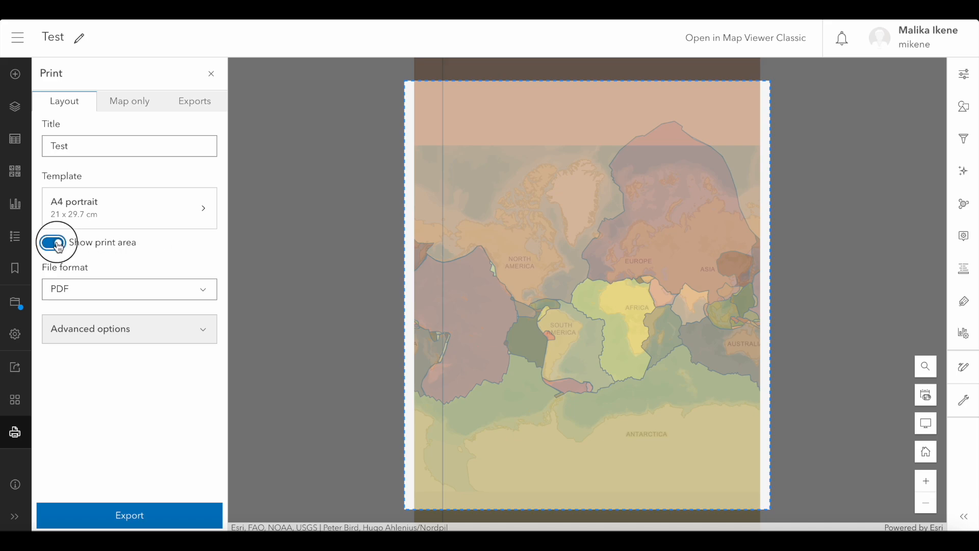
click(57, 245)
click(58, 244)
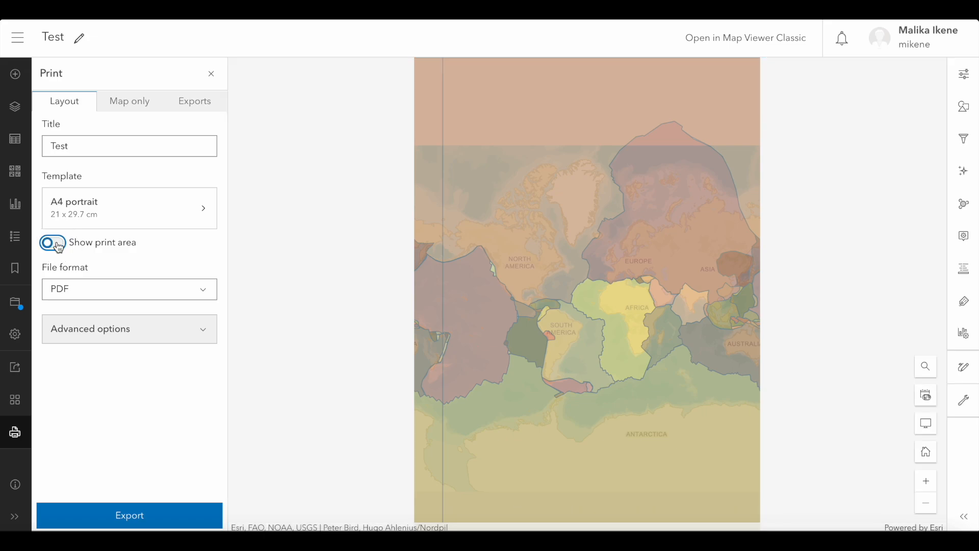
click(57, 245)
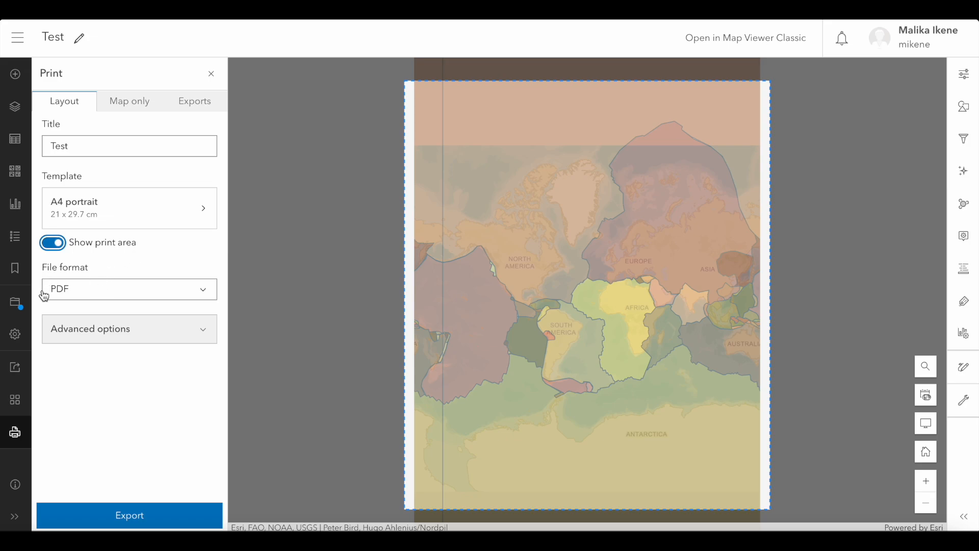
- Keep PDF as the file format and leave the scale unset in the advanced print options
click(87, 287)
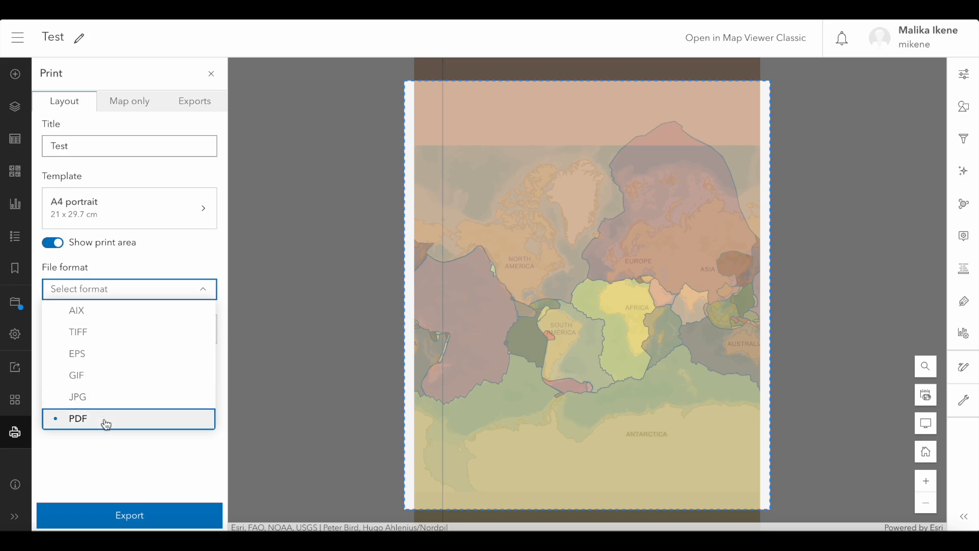
click(150, 289)
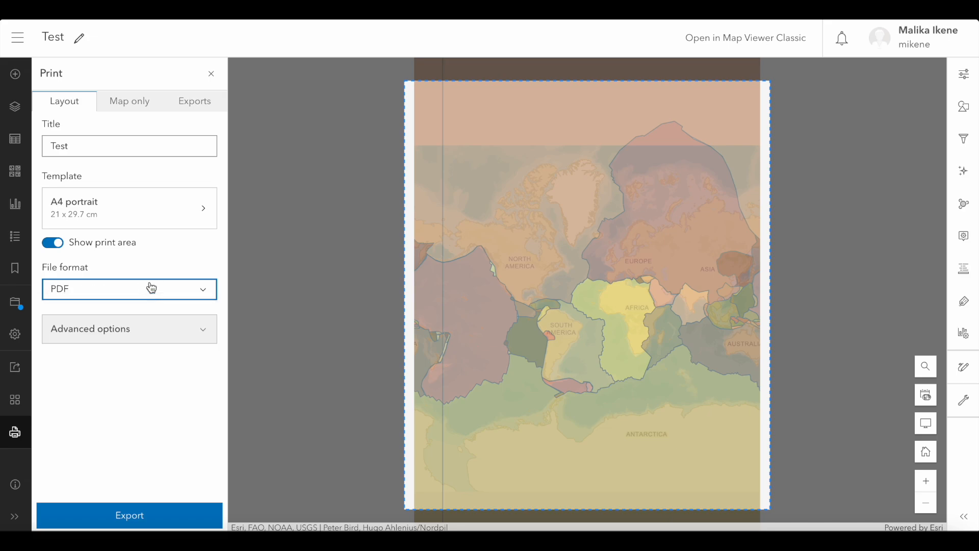
click(99, 335)
scroll(138, 355, down, 3)
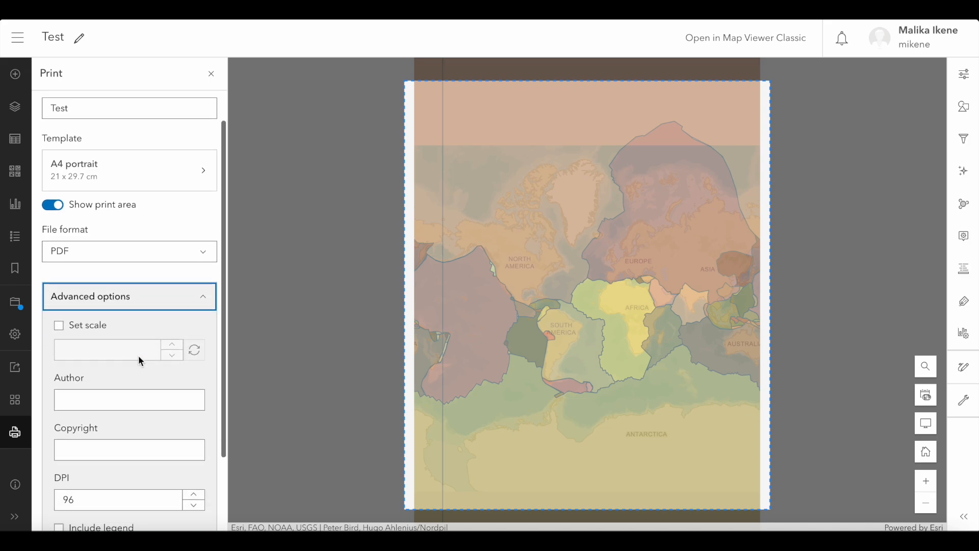
scroll(139, 355, down, 1)
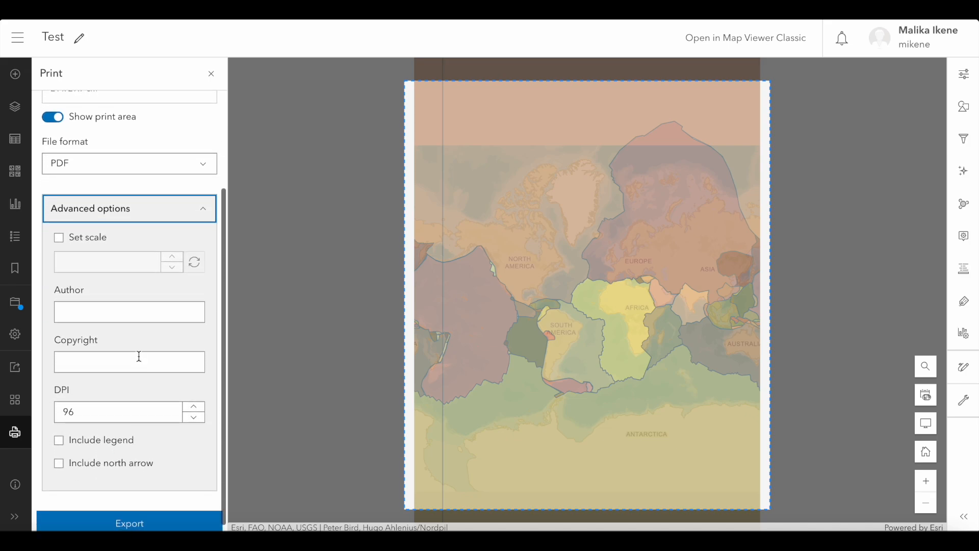
click(60, 239)
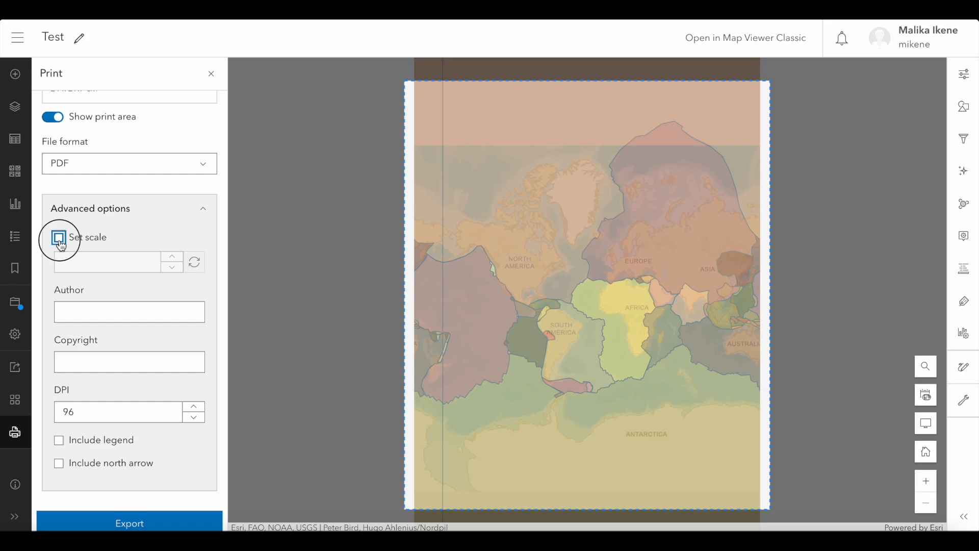
click(59, 242)
- Enter the author's name in the advanced print options and leave the copyright blank
click(143, 312)
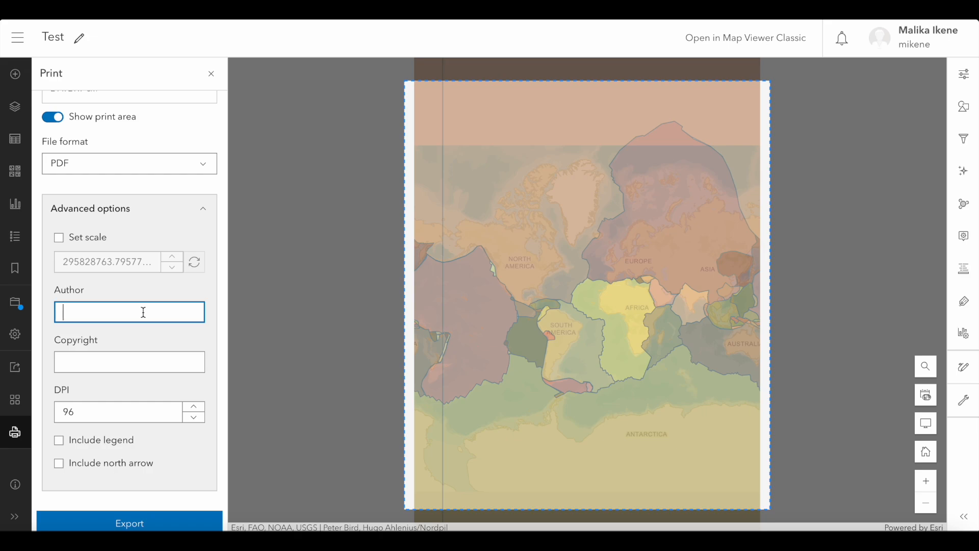
text(Miss Ikene)
click(156, 361)
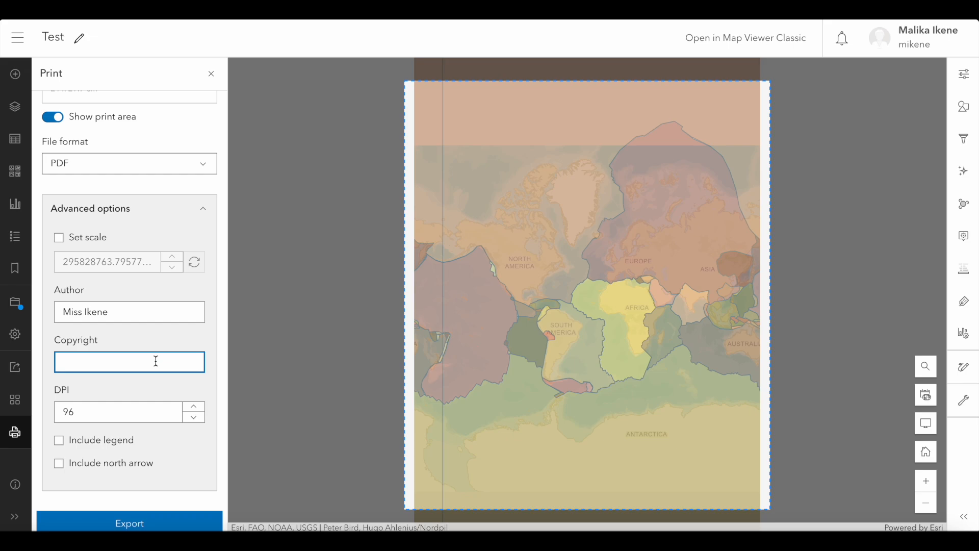
- Set the print resolution to 300 DPI and include both the legend and the north arrow
double_click(68, 412)
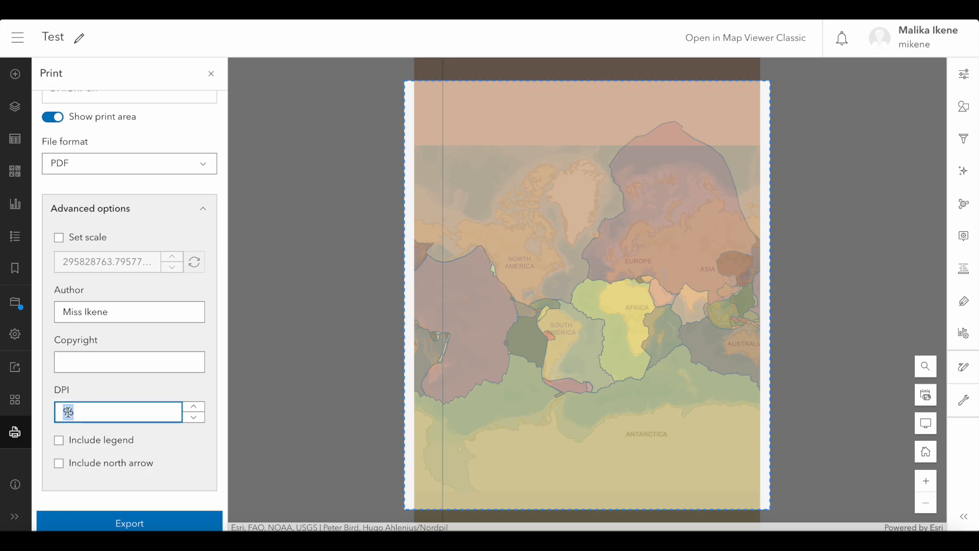
text(300)
click(59, 441)
click(60, 464)
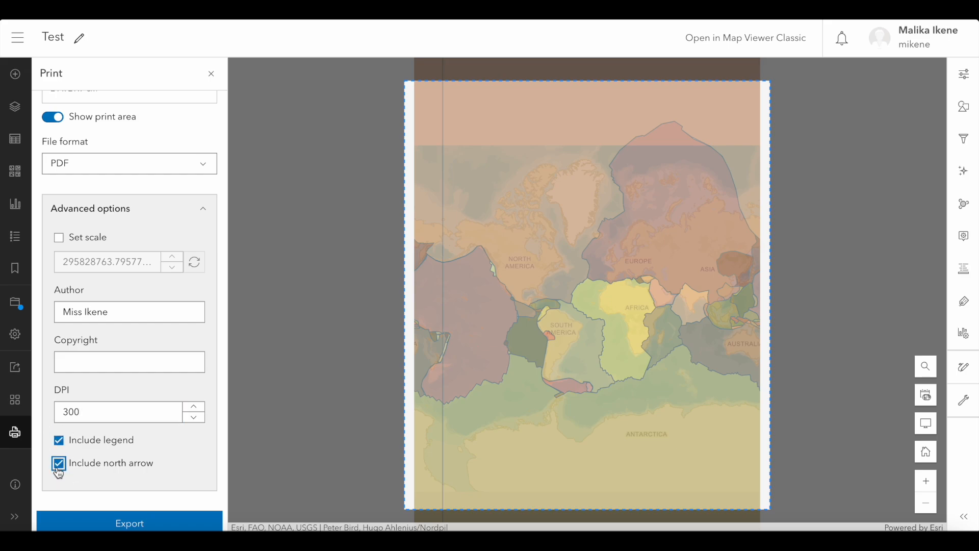
- Export the print layout and open the resulting Test.pdf in a new window
scroll(94, 482, down, 1)
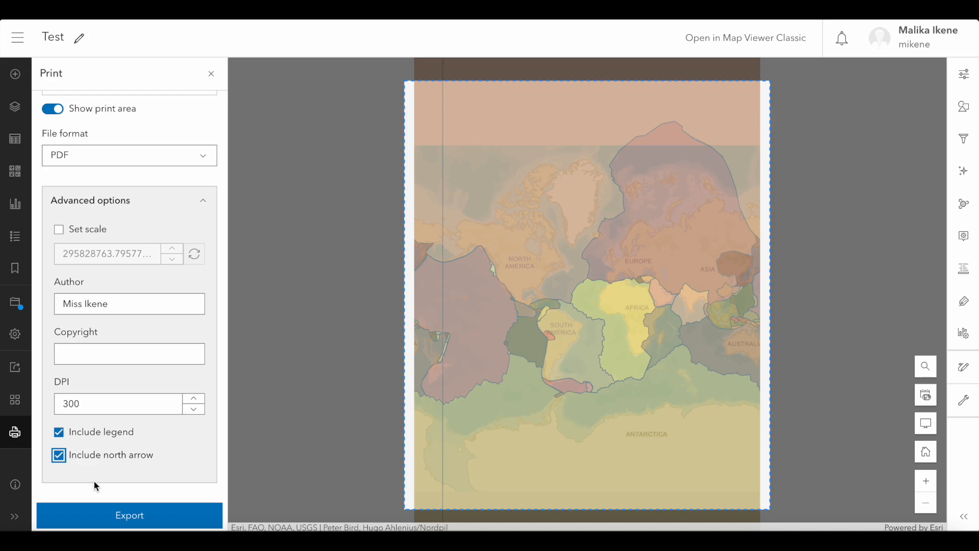
click(152, 520)
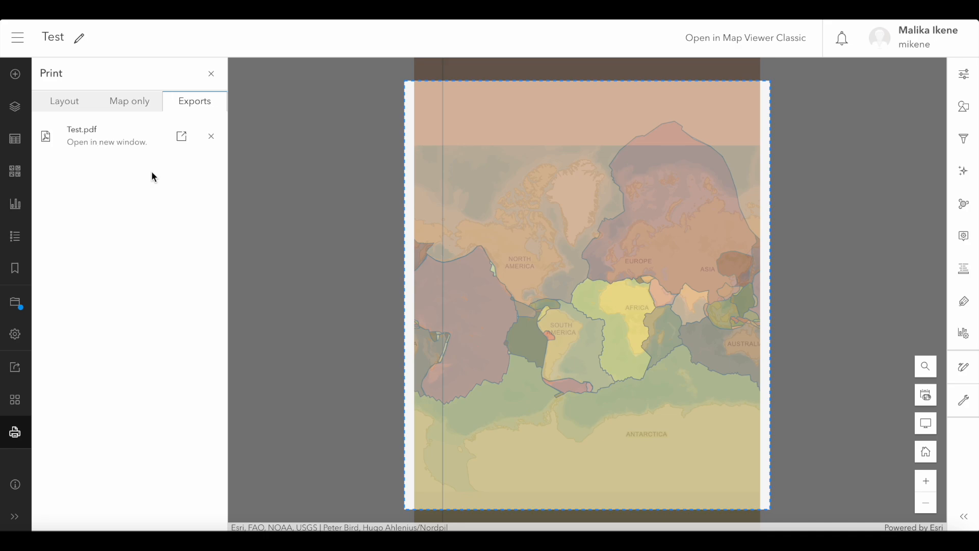
click(185, 138)
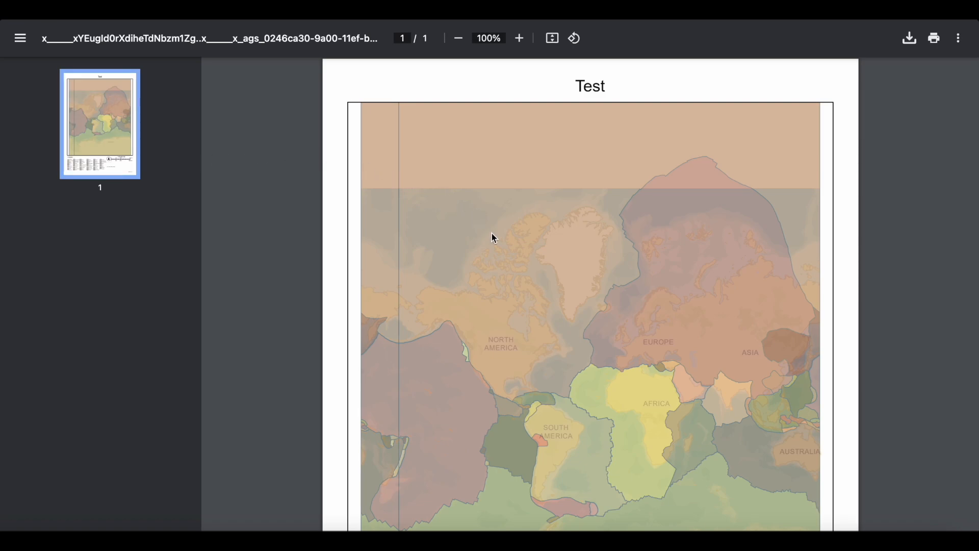
- Examine the exported PDF's map, tectonic plates legend, north arrow, scale bar, data credits and author name
scroll(492, 235, down, 2)
scroll(493, 236, down, 5)
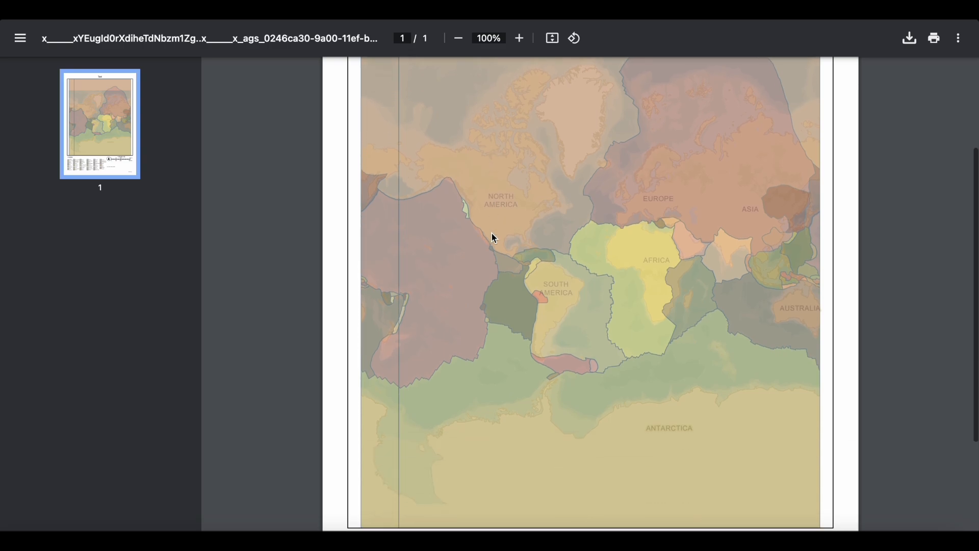
scroll(493, 236, down, 1)
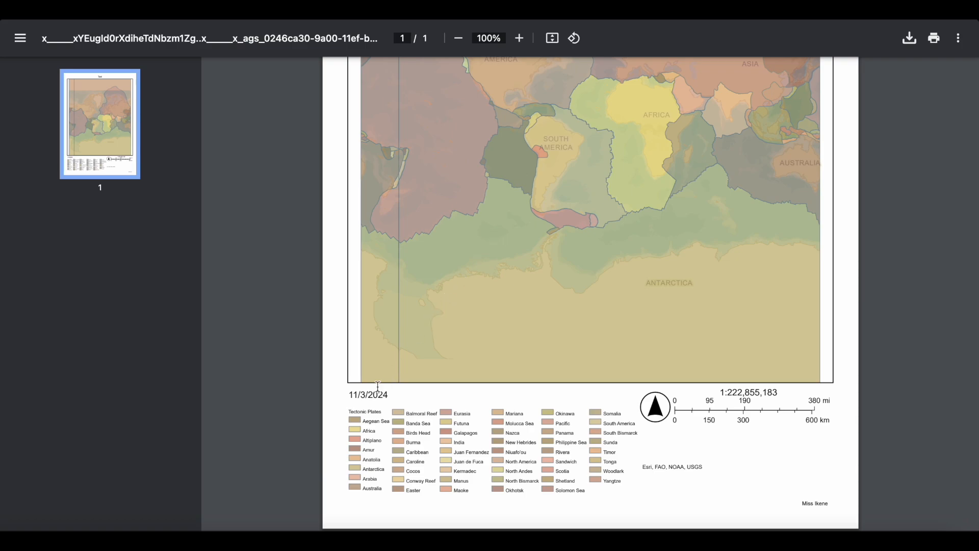
drag(345, 412, 658, 444)
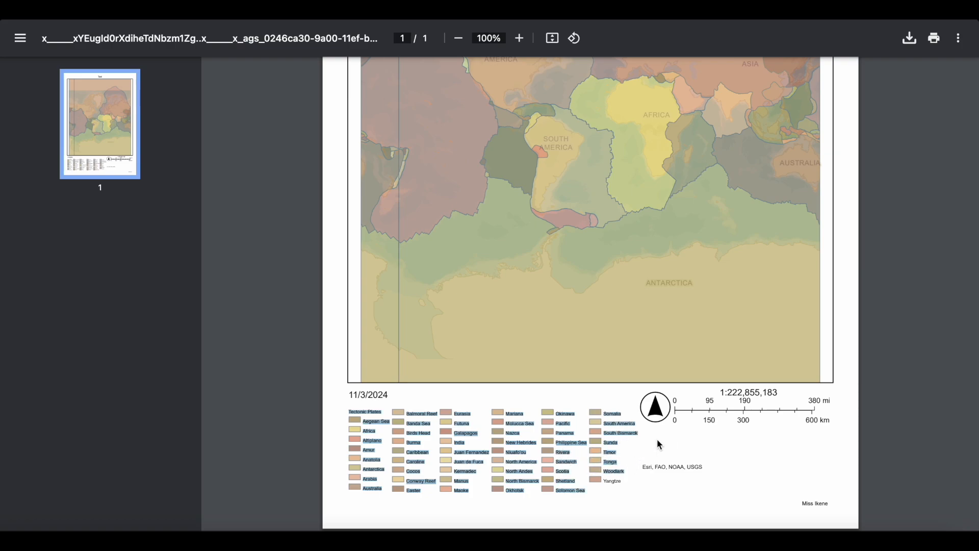
click(659, 445)
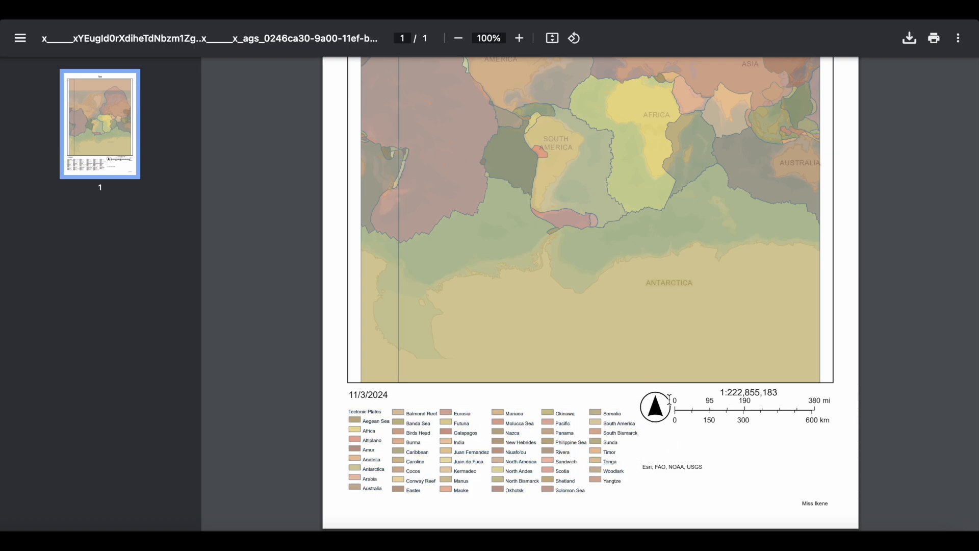
drag(720, 393, 781, 425)
click(781, 426)
drag(711, 466, 640, 457)
click(715, 474)
drag(796, 503, 840, 502)
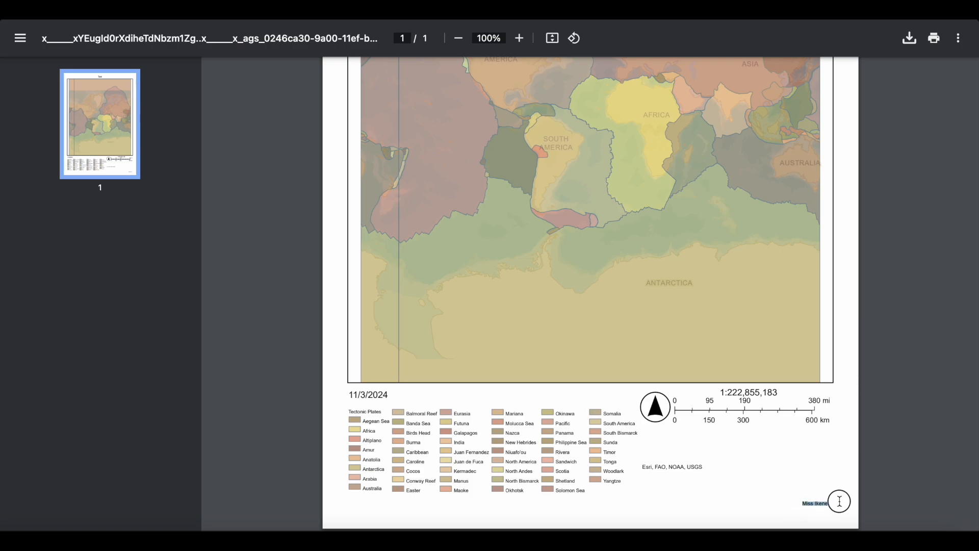
click(771, 482)
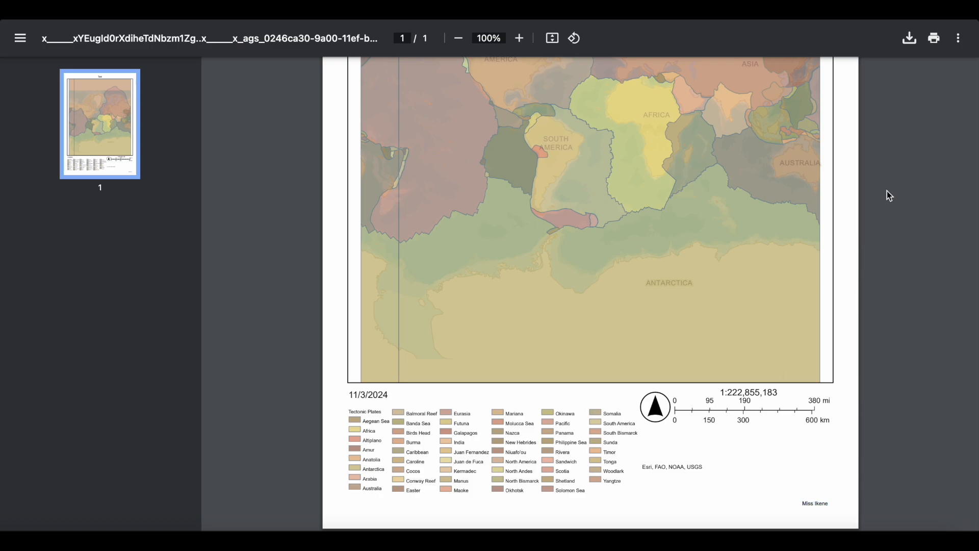